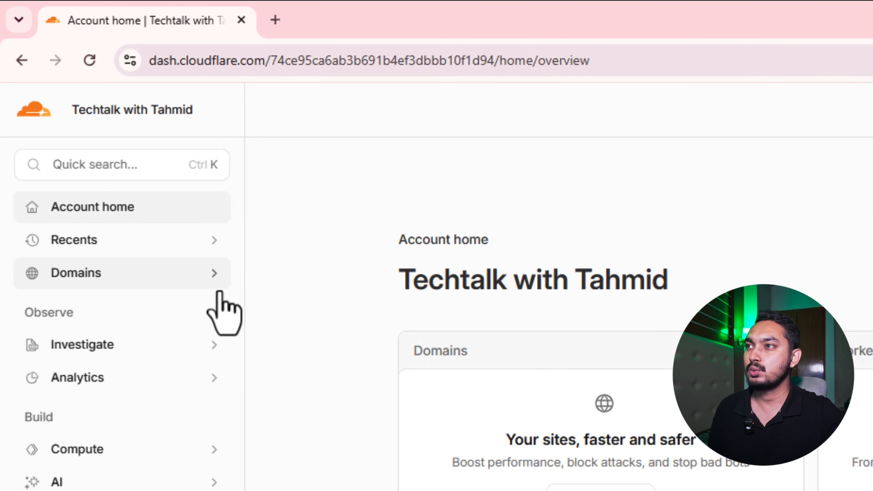
# Add the existing domain ttth.top to the account by connecting it from the domains overview.
pyautogui.click(88, 274)
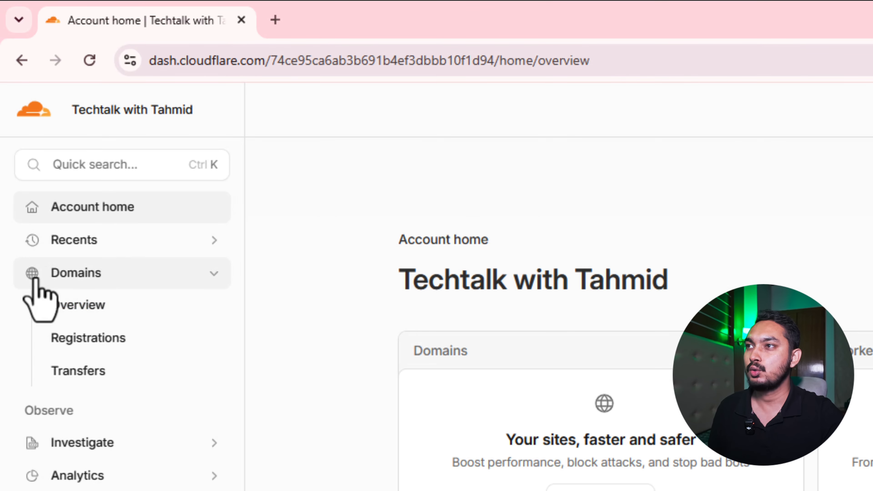
pyautogui.click(74, 305)
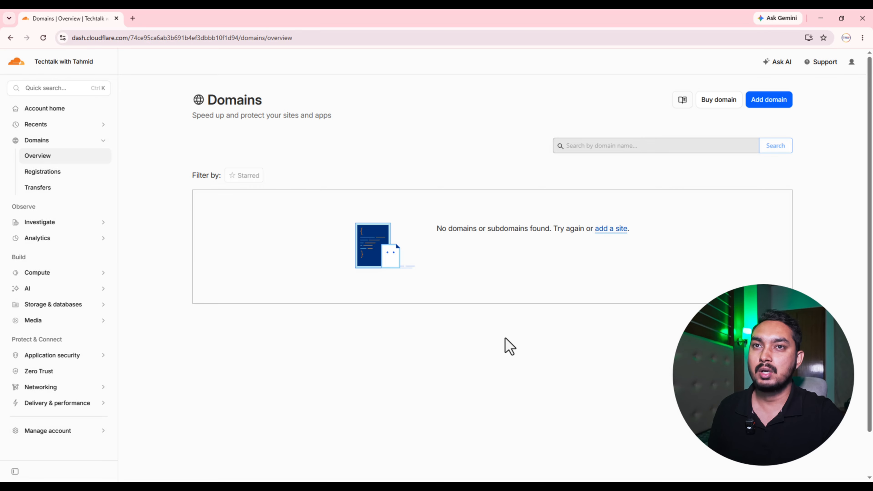
pyautogui.click(772, 103)
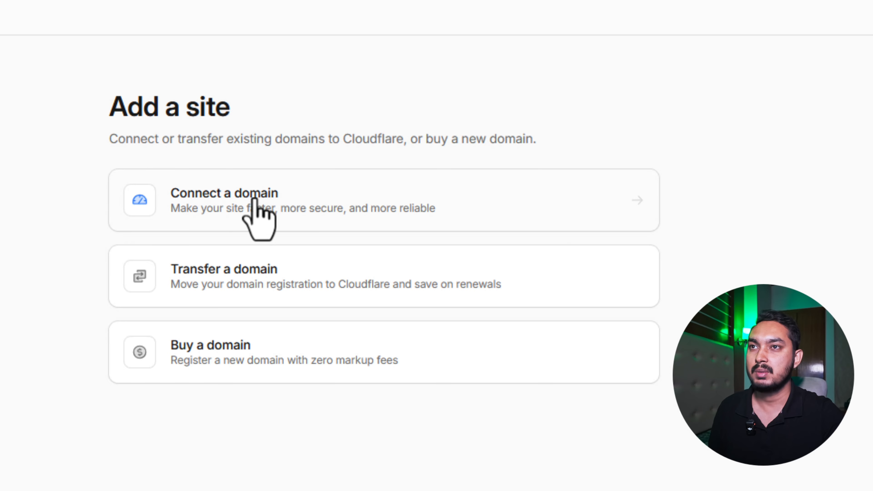
pyautogui.click(211, 203)
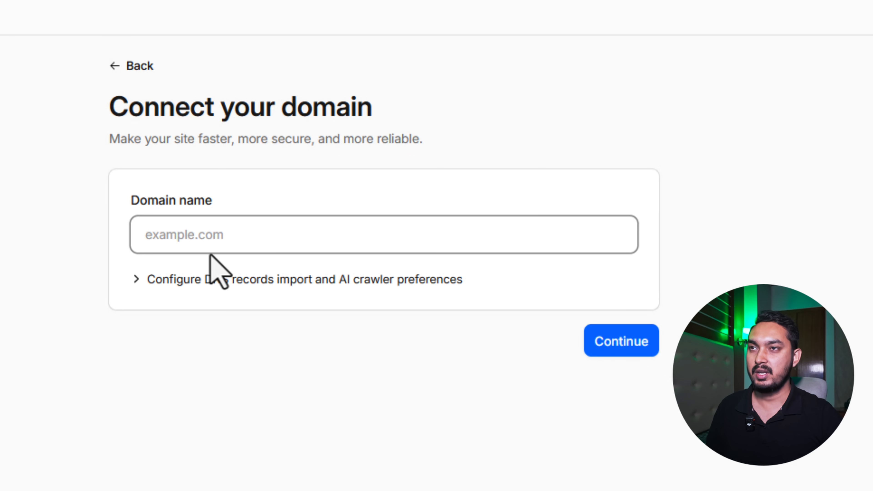
pyautogui.write('ttth.top')
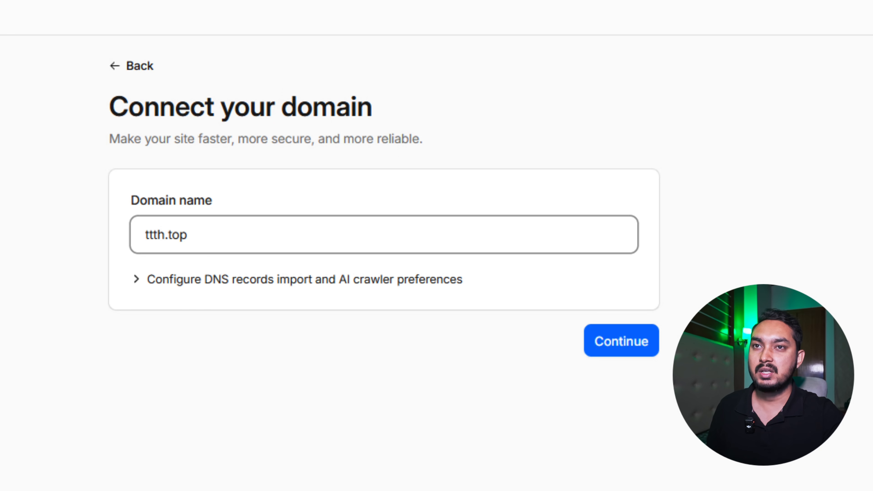
pyautogui.click(636, 345)
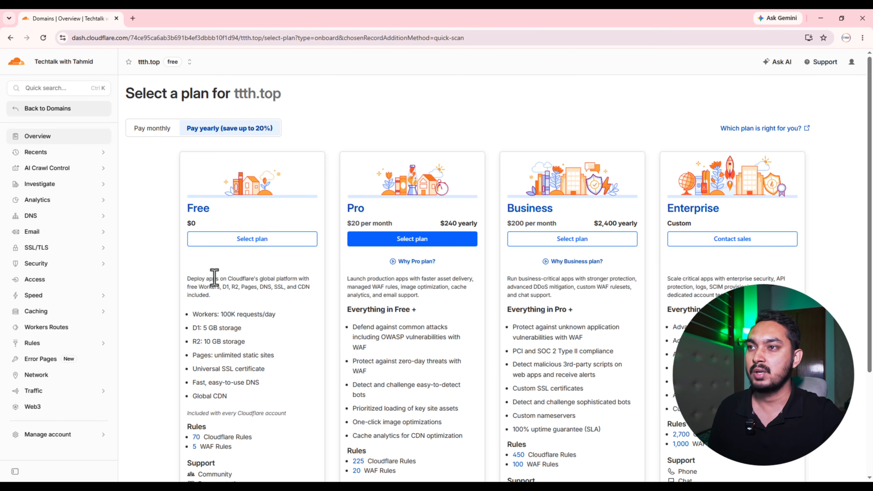
# Choose the Free plan for ttth.top, review the scanned DNS records and continue to activation.
pyautogui.click(253, 247)
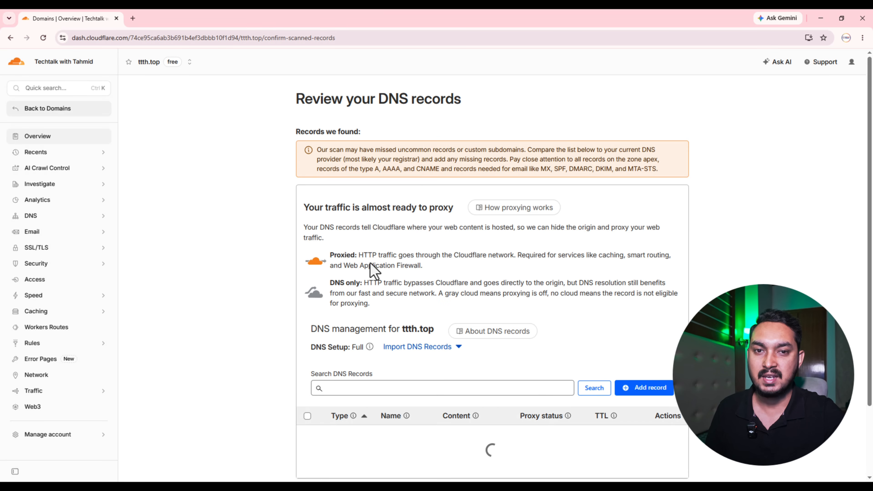
pyautogui.scroll(-4, 353, 365)
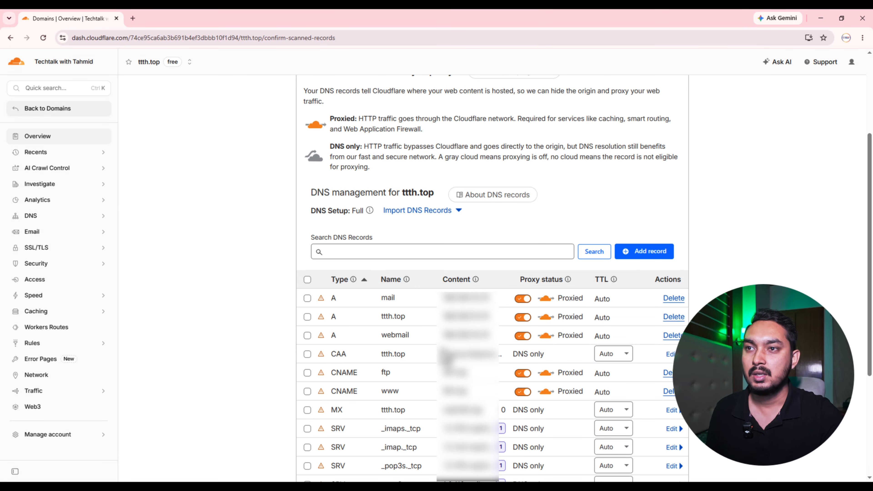
pyautogui.scroll(-4, 432, 302)
pyautogui.scroll(-1, 442, 284)
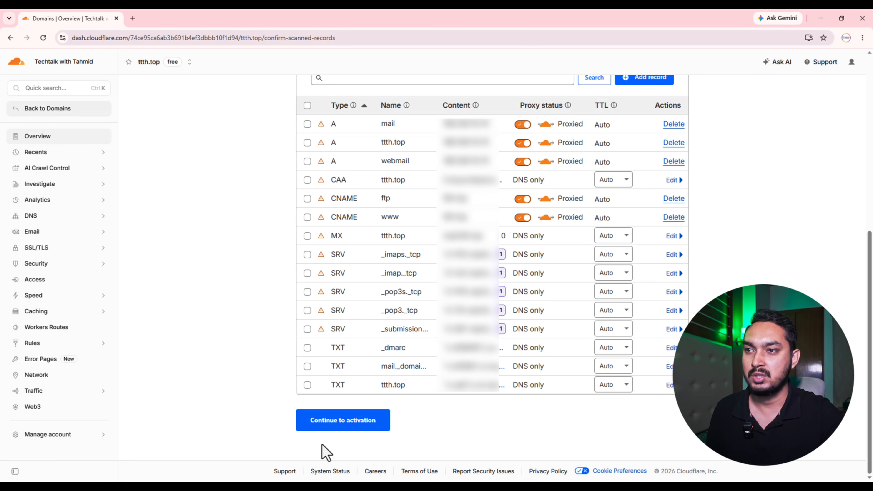
pyautogui.click(341, 423)
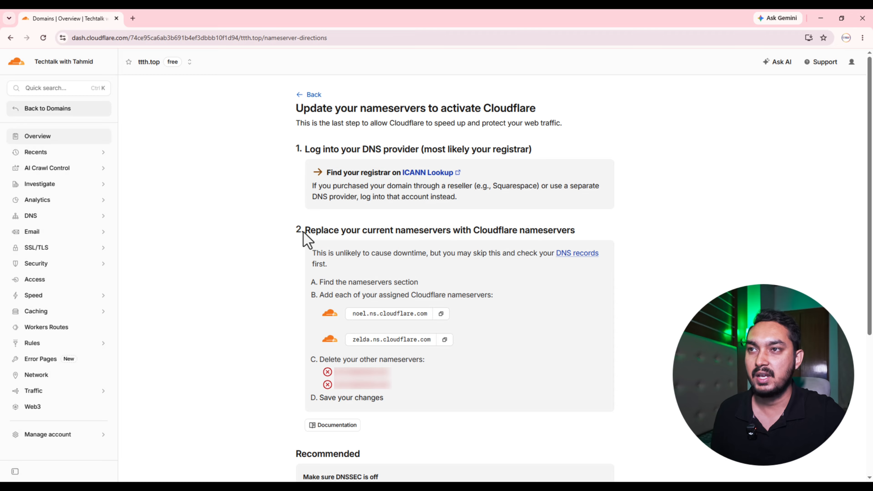
# Read the nameserver replacement instructions and the two assigned Cloudflare nameservers.
pyautogui.moveTo(306, 230); pyautogui.dragTo(576, 231)
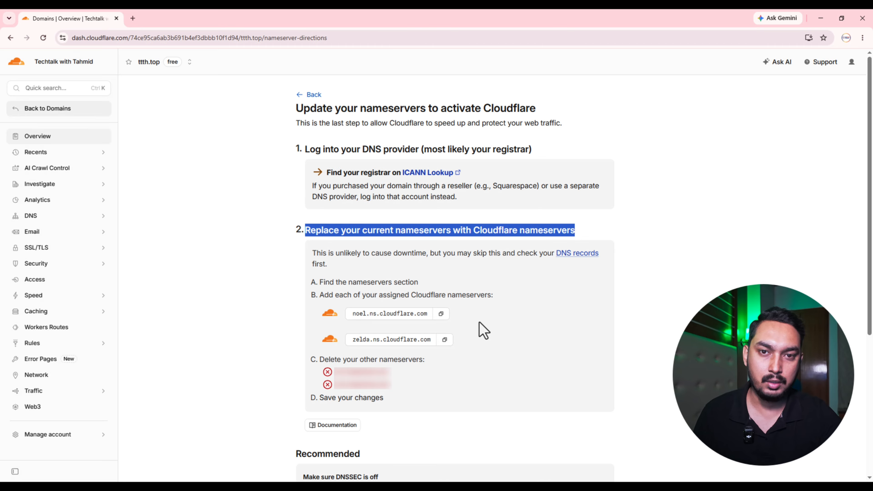
pyautogui.moveTo(353, 313); pyautogui.dragTo(406, 314)
pyautogui.moveTo(354, 340); pyautogui.dragTo(426, 338)
pyautogui.hotkey('ctrl', 'c')
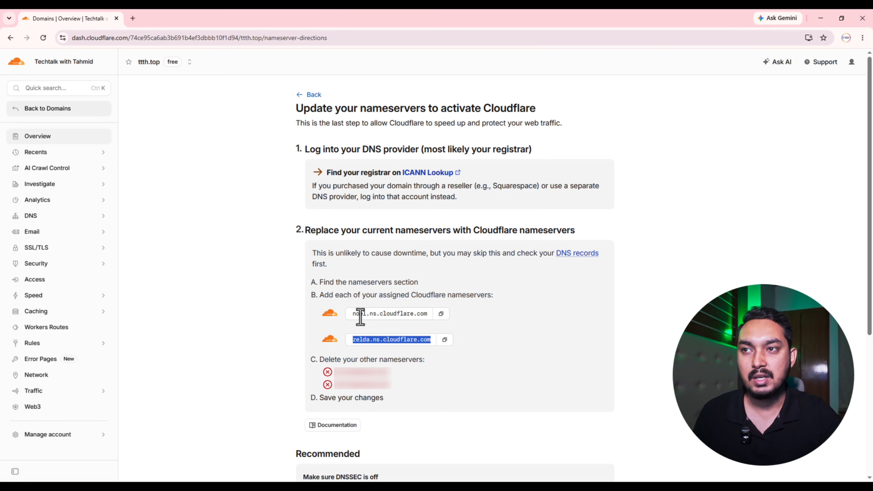
# Switch to Porkbun's domain management in a new tab and open the nameservers of ttth.top for editing.
pyautogui.click(136, 20)
pyautogui.click(172, 37)
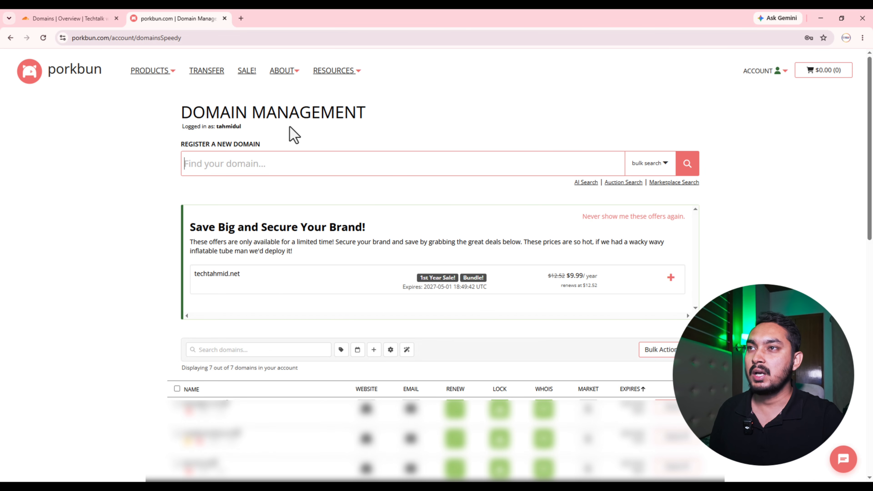
pyautogui.scroll(-6, 327, 241)
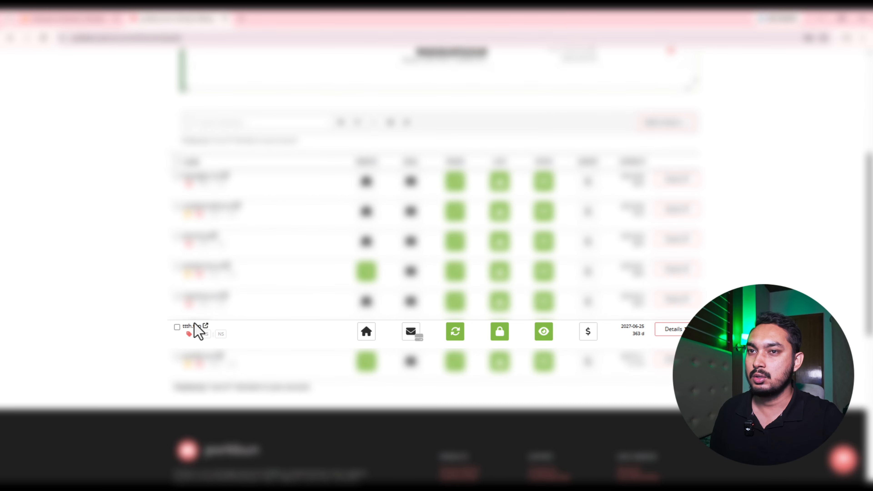
pyautogui.click(675, 332)
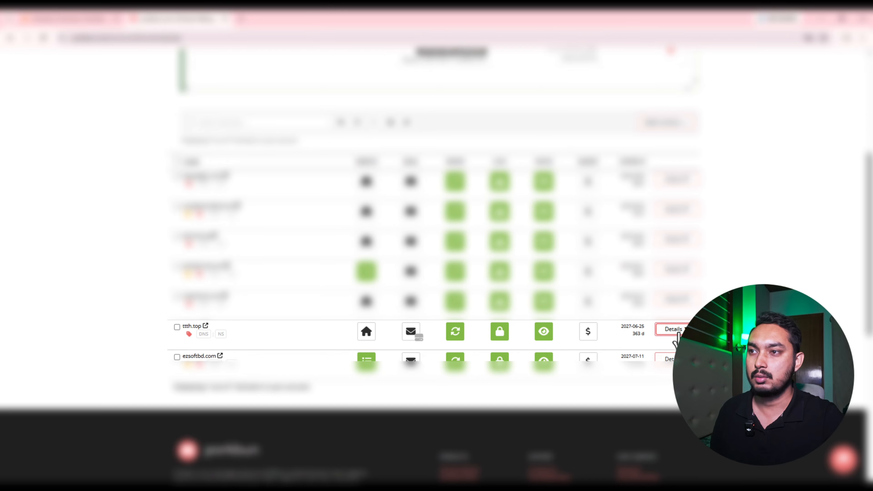
pyautogui.scroll(-1, 331, 349)
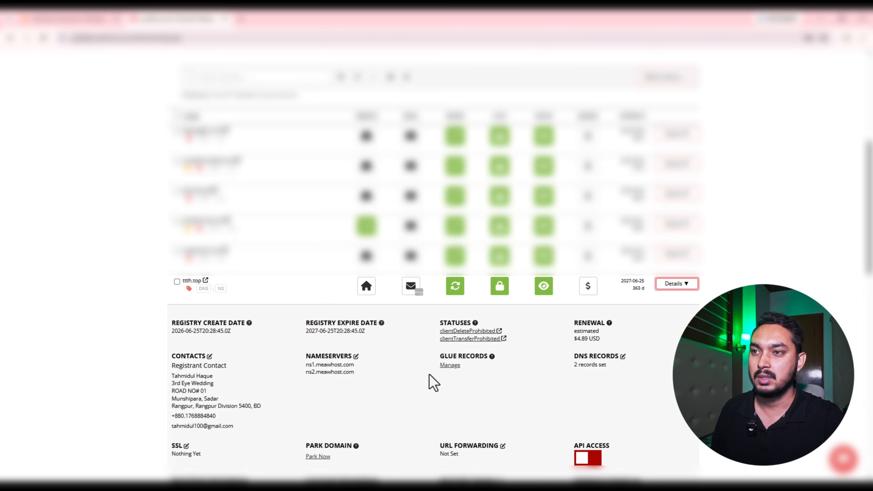
pyautogui.click(355, 358)
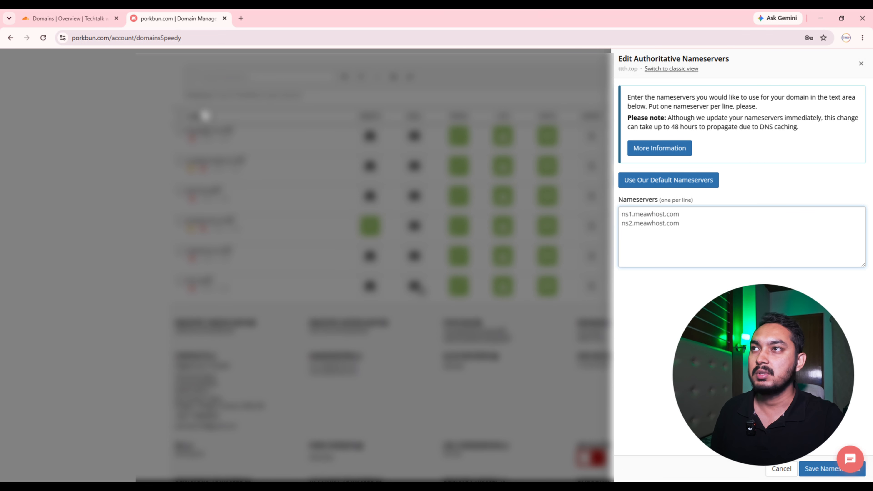
# Copy the first assigned nameserver from Cloudflare and replace Porkbun's existing nameserver entries with noel.ns.cloudflare.com.
pyautogui.click(68, 23)
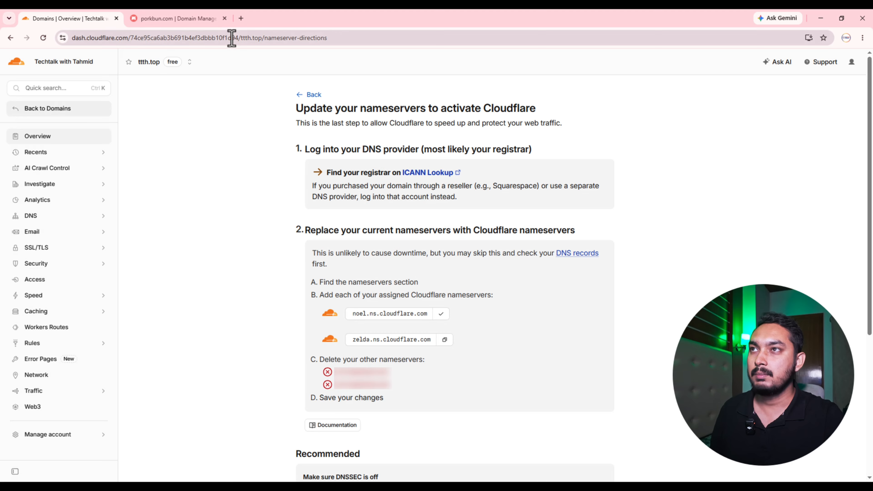
pyautogui.click(182, 19)
pyautogui.hotkey('ctrl', 'a')
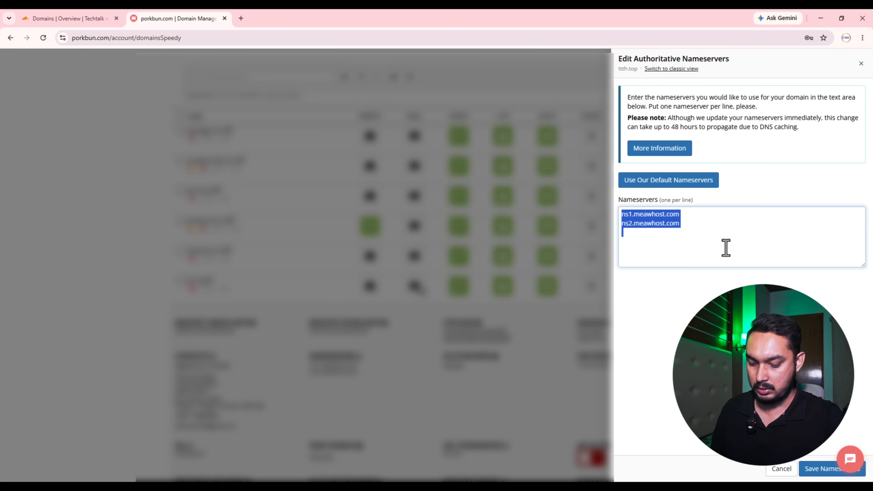
pyautogui.write('noel.ns.cloudflare.com')
# Copy zelda.ns.cloudflare.com from Cloudflare, add it as the second nameserver line in Porkbun and save the nameservers.
pyautogui.click(68, 18)
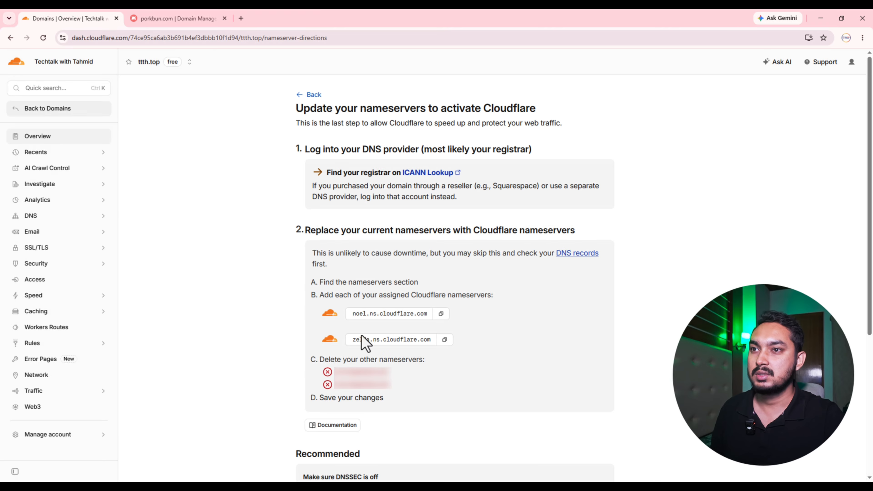
pyautogui.click(444, 340)
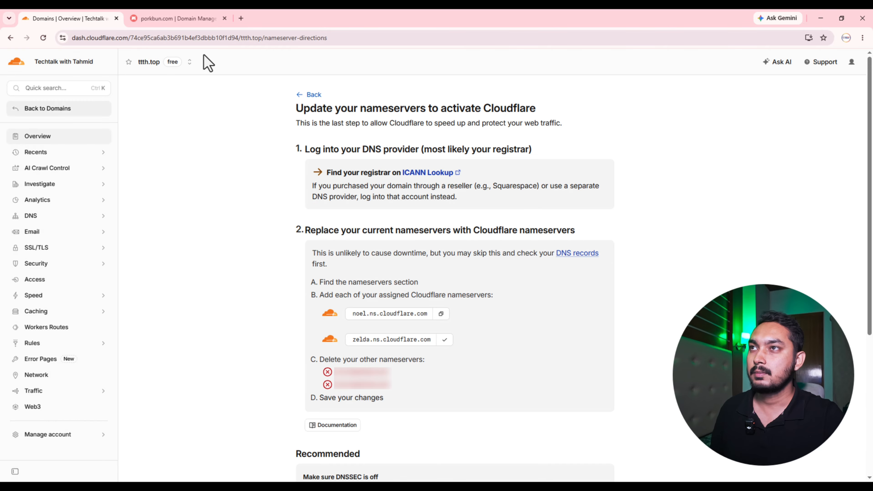
pyautogui.click(196, 25)
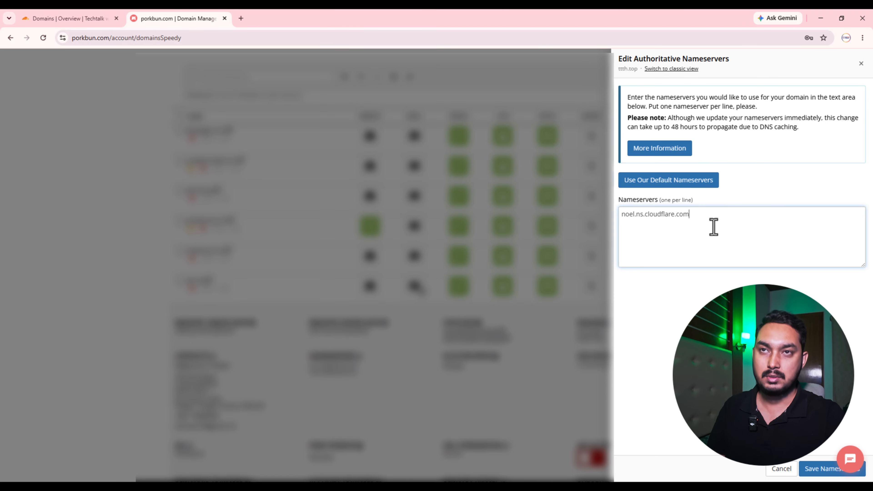
pyautogui.press('Return')
pyautogui.hotkey('ctrl', 'v')
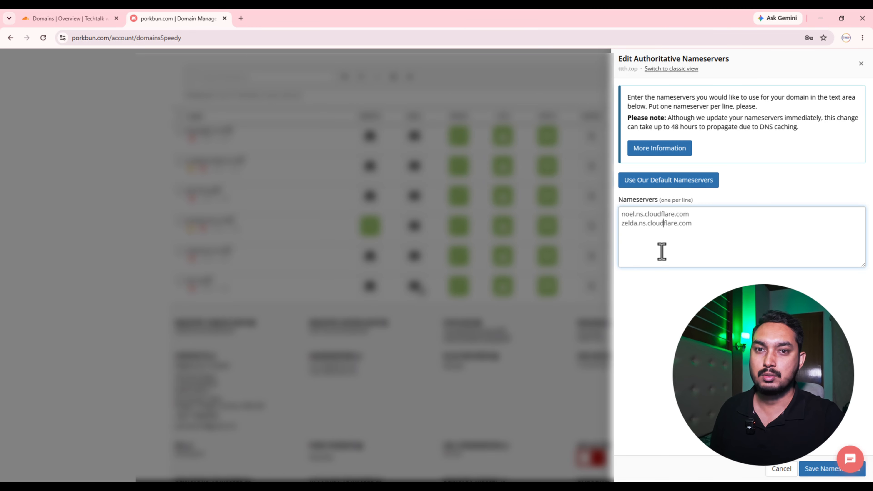
pyautogui.click(804, 468)
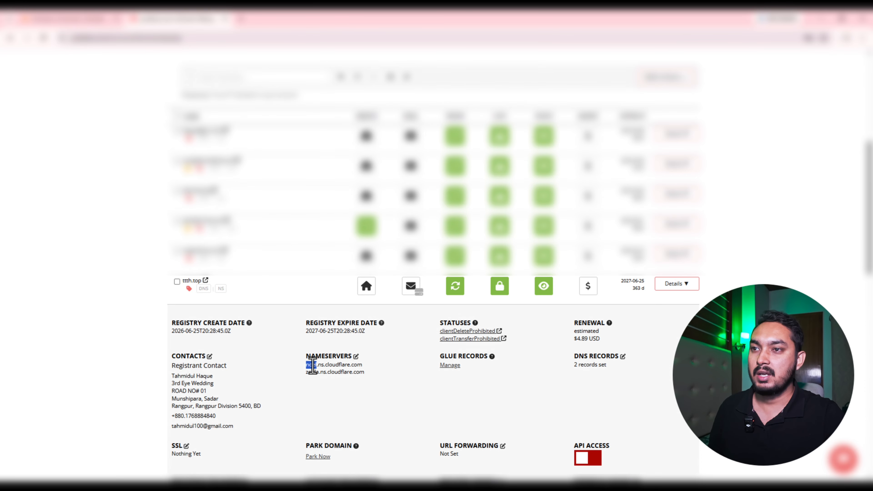
pyautogui.moveTo(313, 365); pyautogui.dragTo(359, 376)
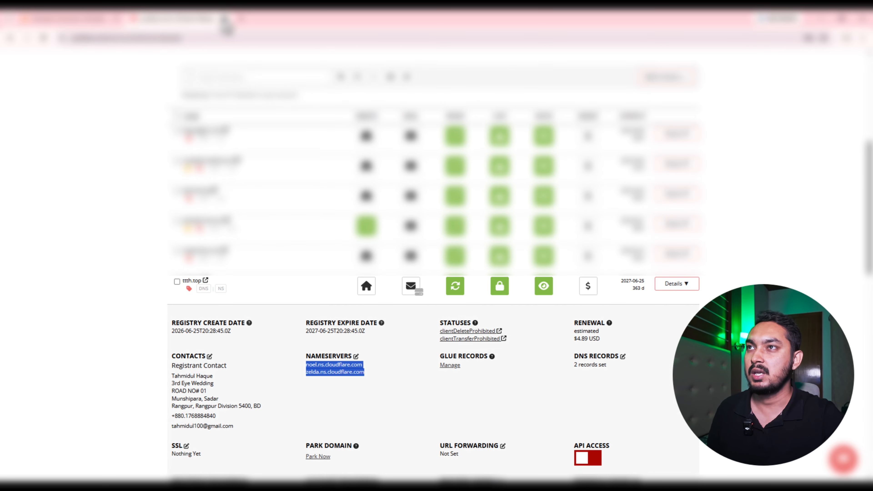
# Close the Porkbun page, return to Cloudflare and confirm that the nameservers have been updated.
pyautogui.click(223, 19)
pyautogui.scroll(-6, 354, 335)
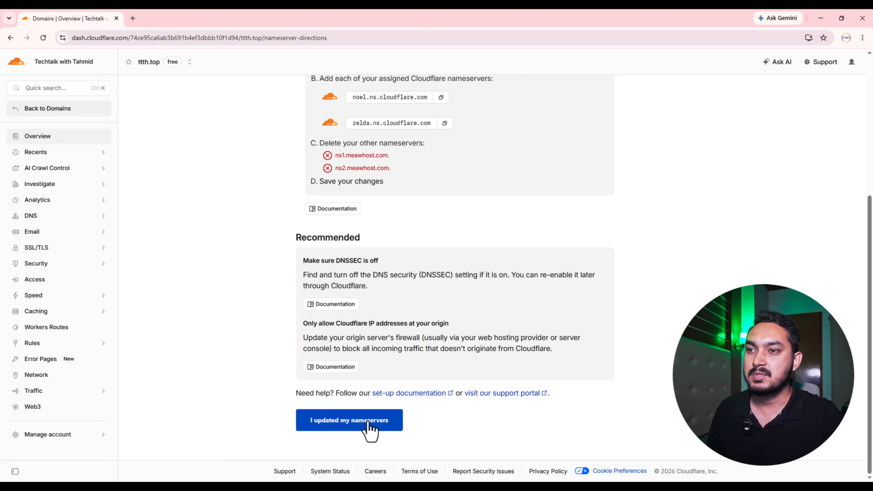
pyautogui.click(354, 426)
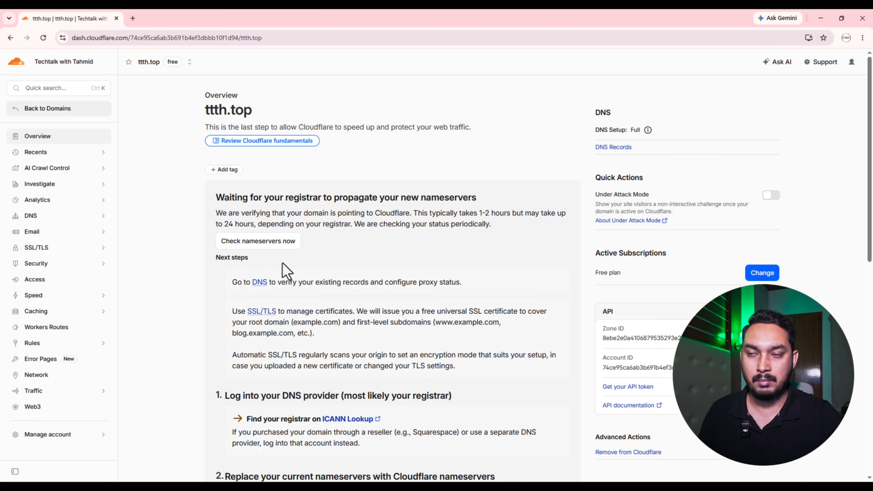
pyautogui.click(278, 244)
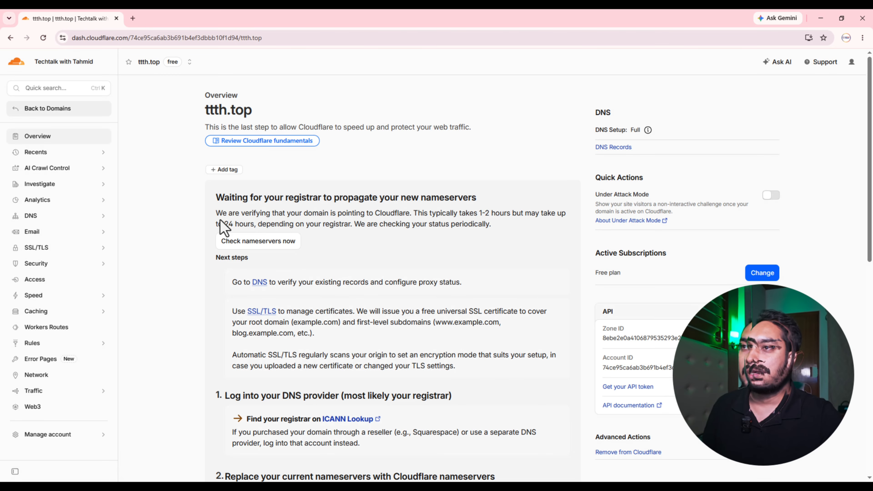
# Read the notice about nameserver propagation and how long verification of the domain takes.
pyautogui.doubleClick(227, 197)
pyautogui.moveTo(227, 198); pyautogui.dragTo(423, 199)
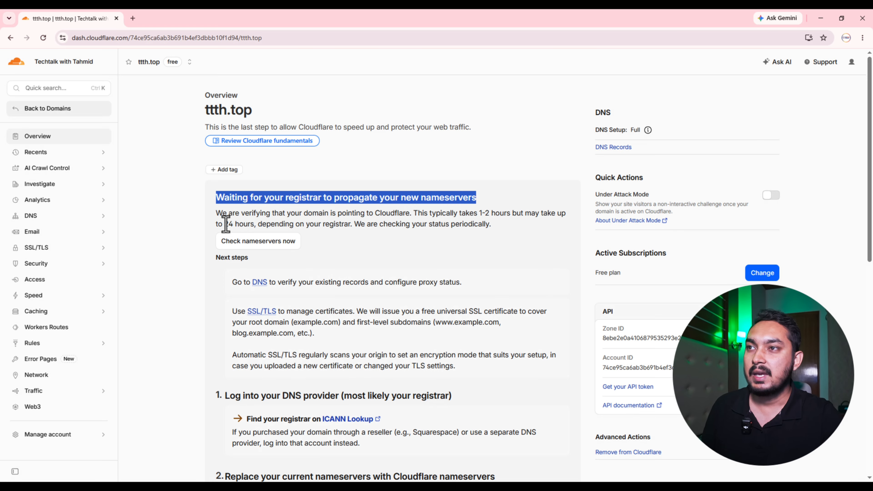
pyautogui.click(220, 213)
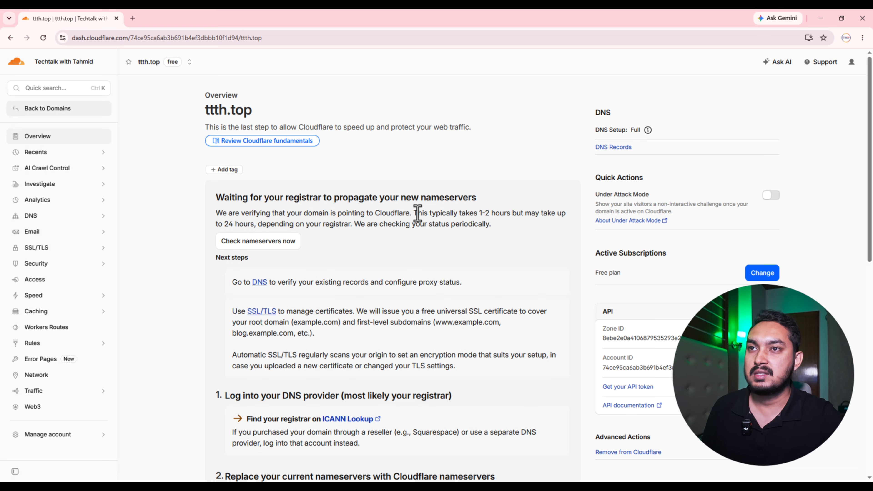
pyautogui.moveTo(414, 213); pyautogui.dragTo(281, 224)
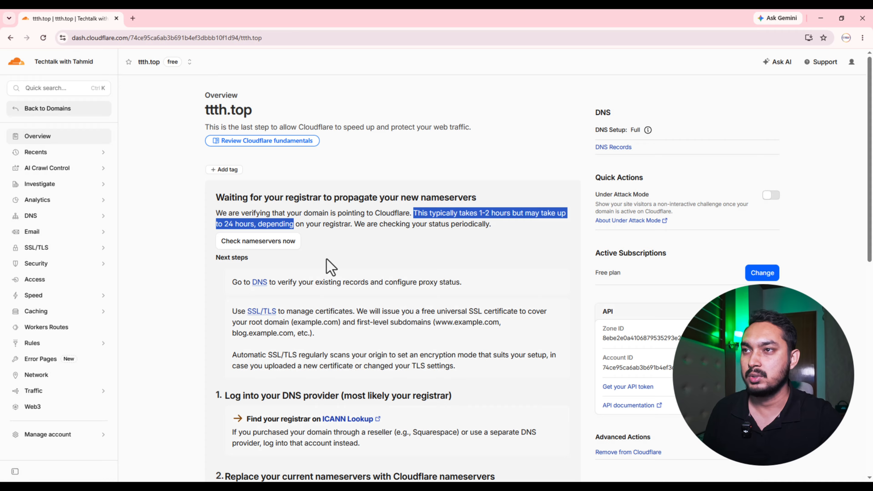
pyautogui.click(311, 210)
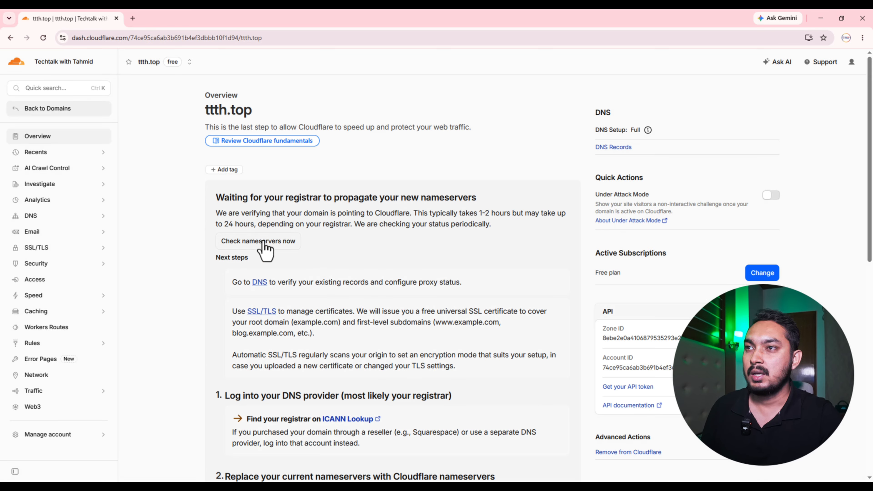
# Request an immediate nameserver check for ttth.top and look through the rest of the overview page.
pyautogui.click(244, 243)
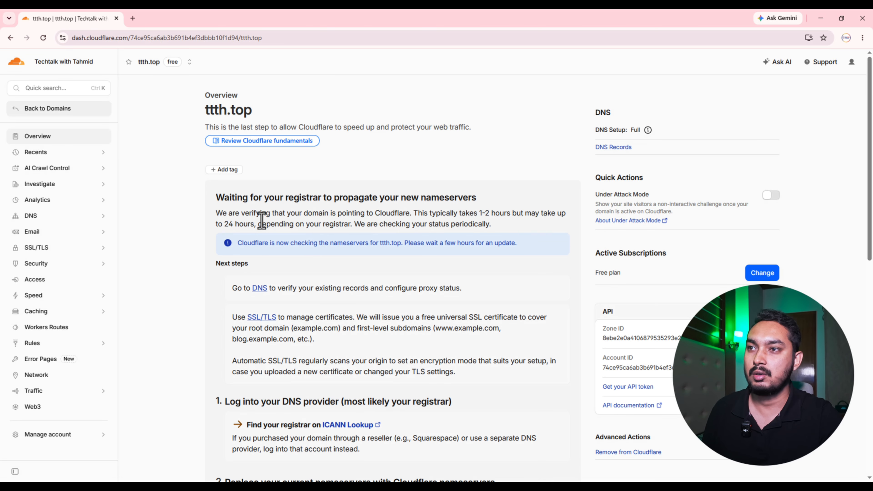
pyautogui.scroll(-10, 304, 358)
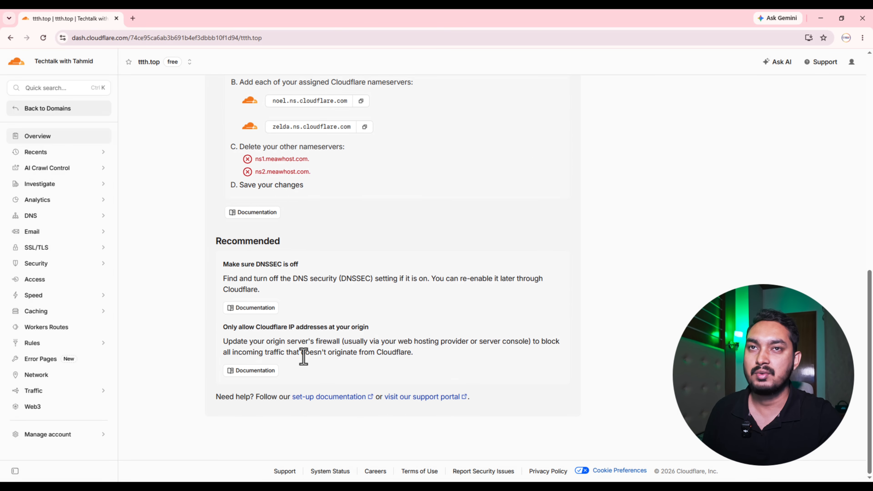
pyautogui.scroll(10, 304, 358)
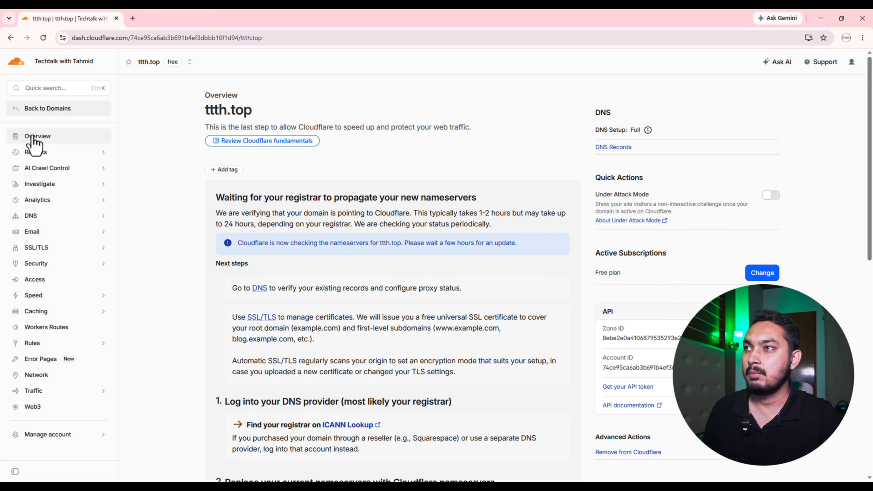
# Set the SSL/TLS encryption mode of ttth.top to Automatic SSL/TLS (recommended), save it and check the current mode.
pyautogui.click(33, 142)
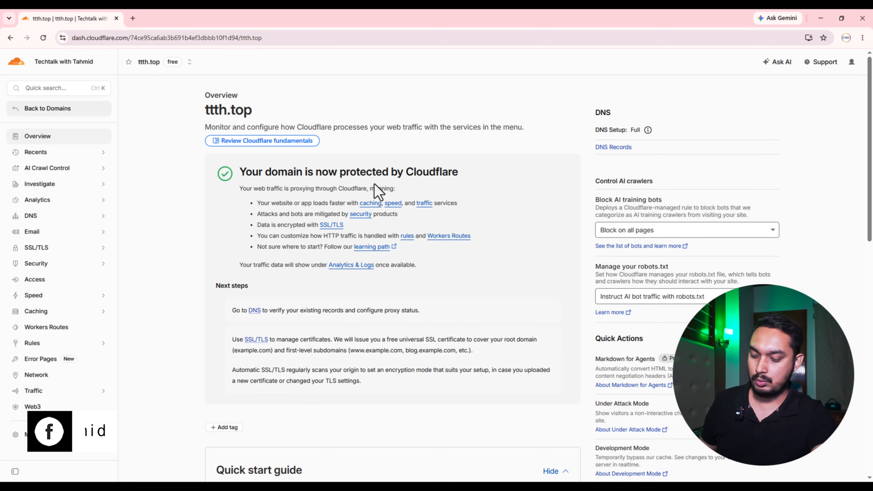
pyautogui.click(49, 250)
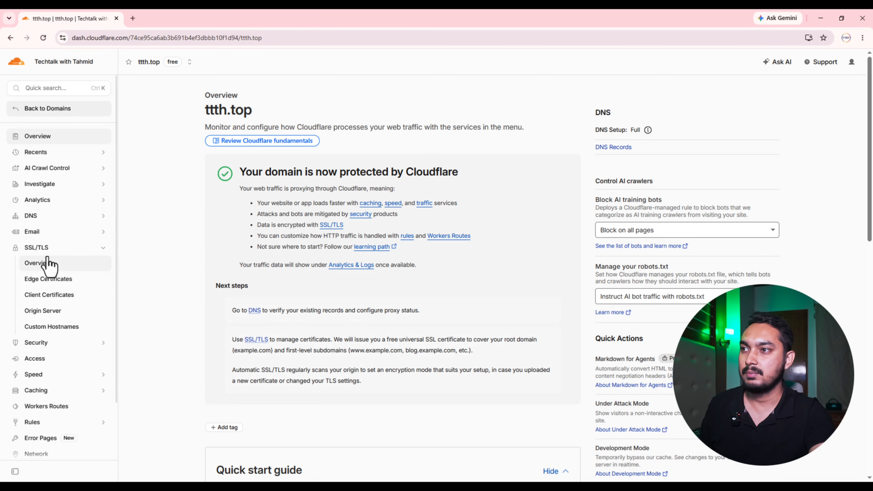
pyautogui.click(34, 264)
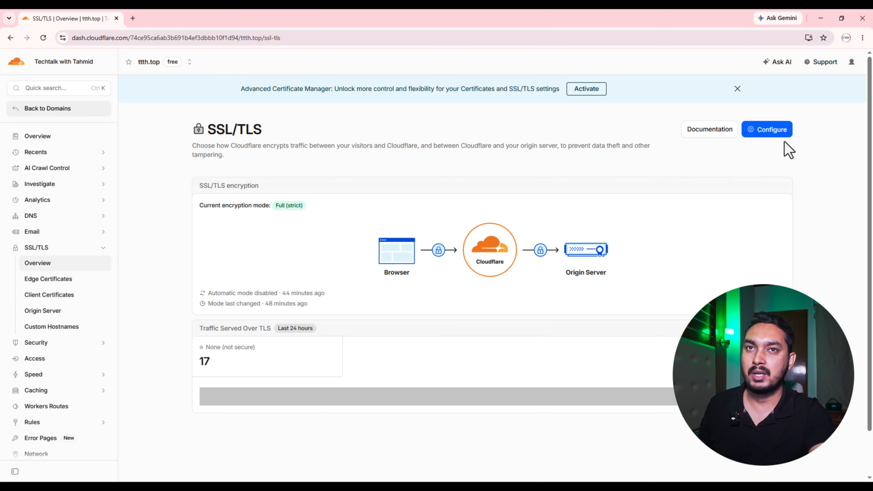
pyautogui.click(752, 133)
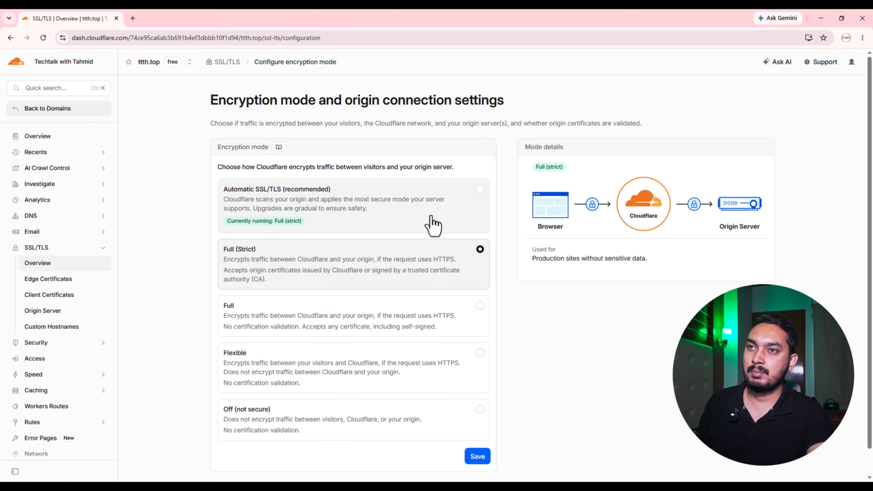
pyautogui.click(455, 206)
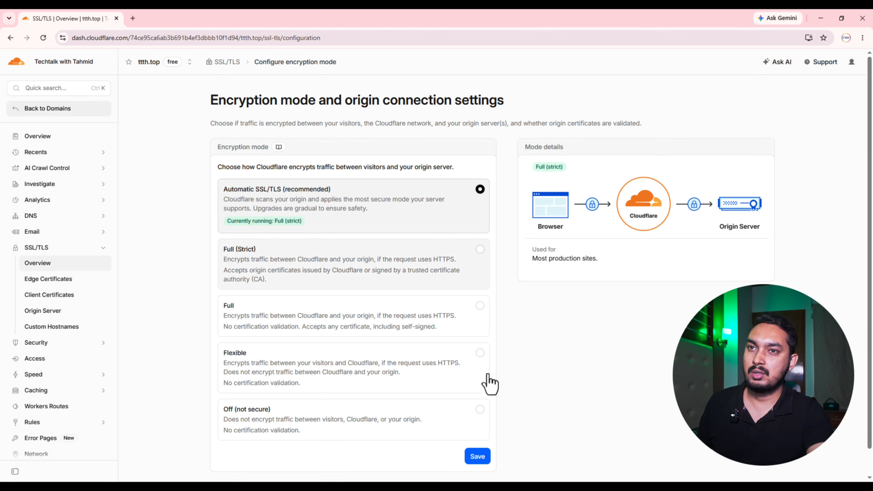
pyautogui.click(477, 458)
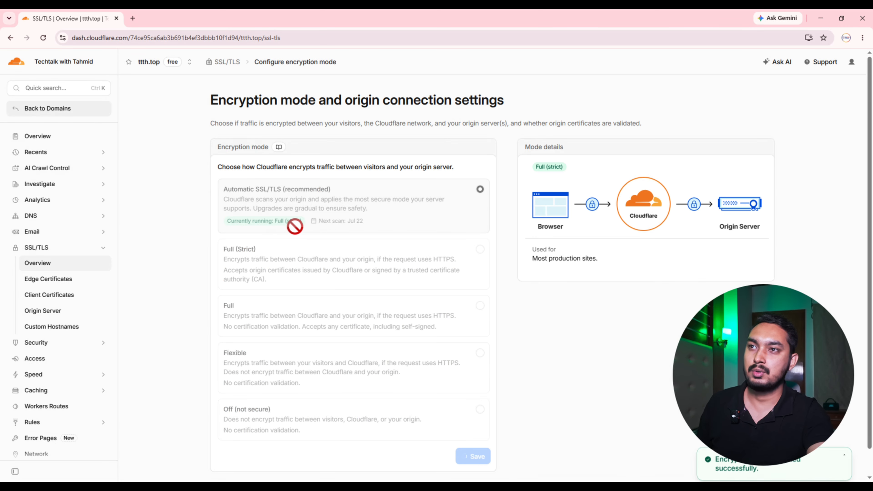
pyautogui.moveTo(302, 205); pyautogui.dragTo(276, 206)
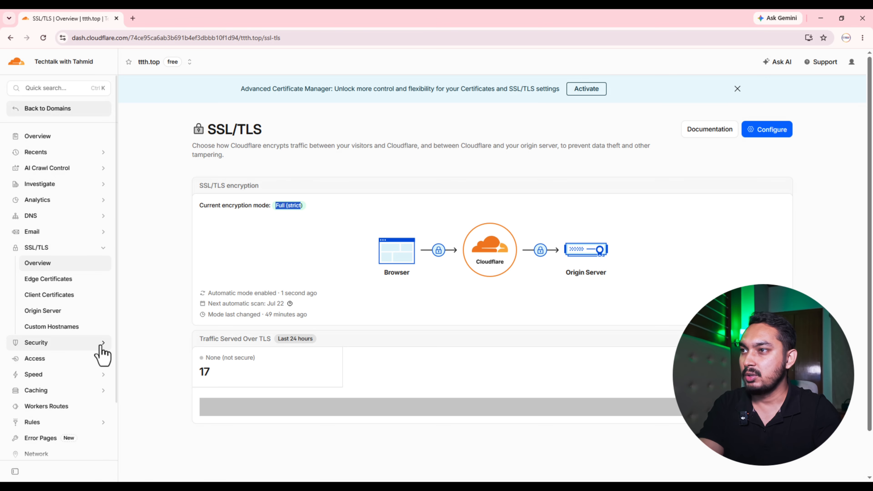
# Turn on Always Use HTTPS in the Edge Certificates settings and review the remaining options down to Disable Universal SSL.
pyautogui.click(43, 283)
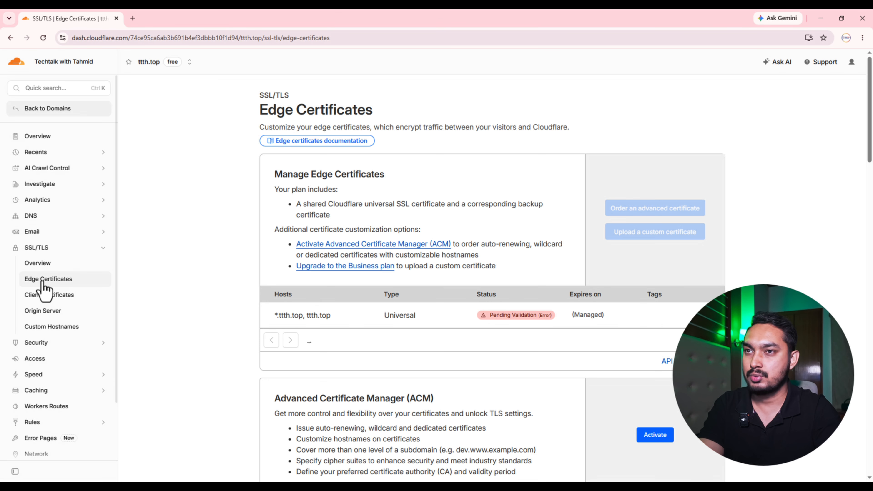
pyautogui.scroll(-6, 408, 335)
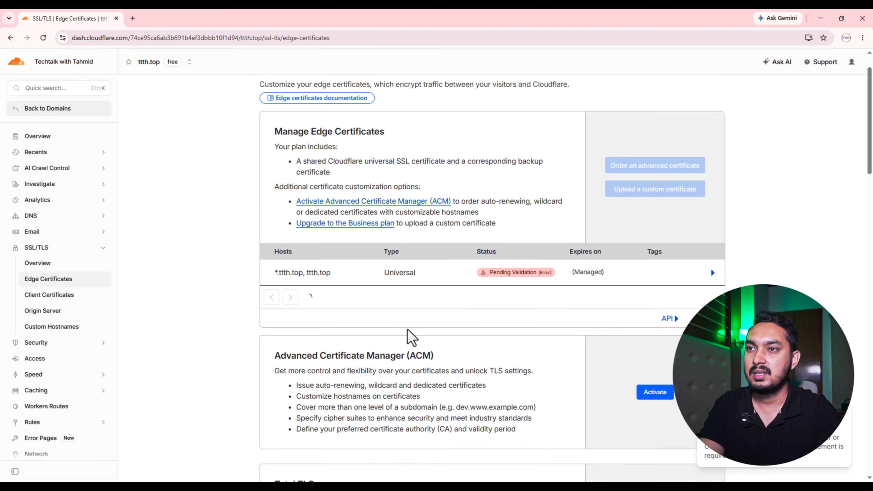
pyautogui.scroll(-7, 318, 249)
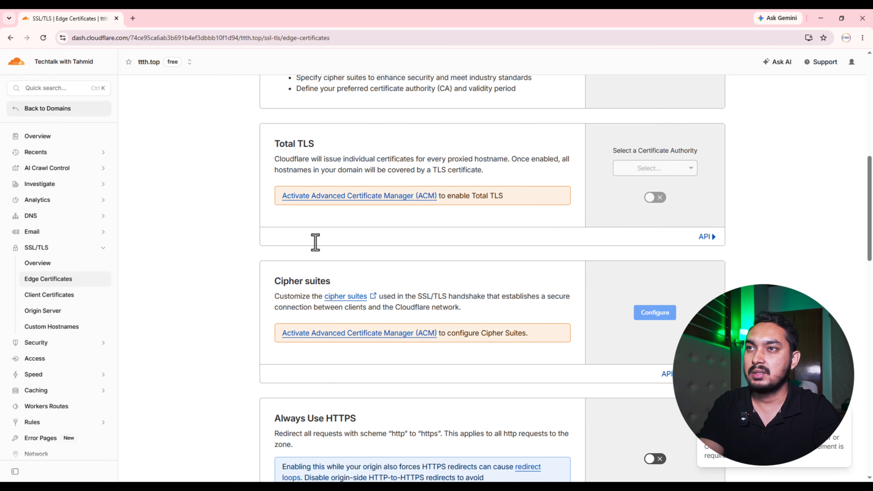
pyautogui.scroll(-2, 318, 249)
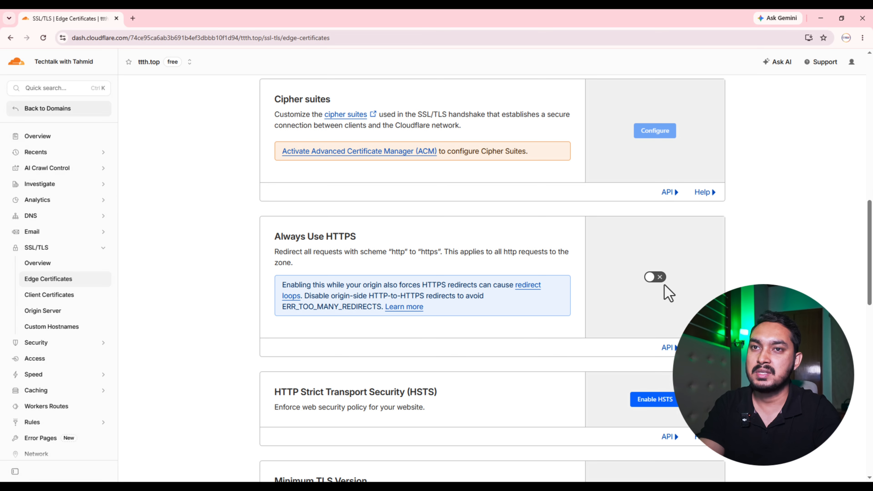
pyautogui.click(651, 282)
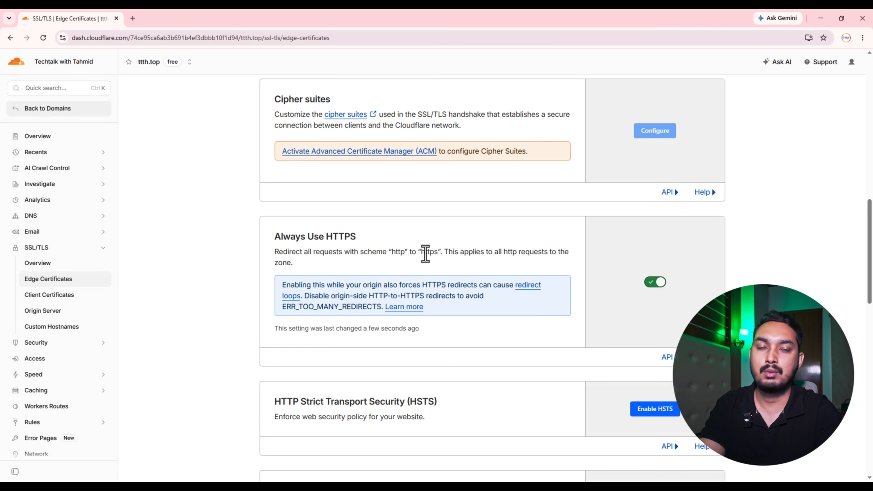
pyautogui.scroll(-6, 425, 255)
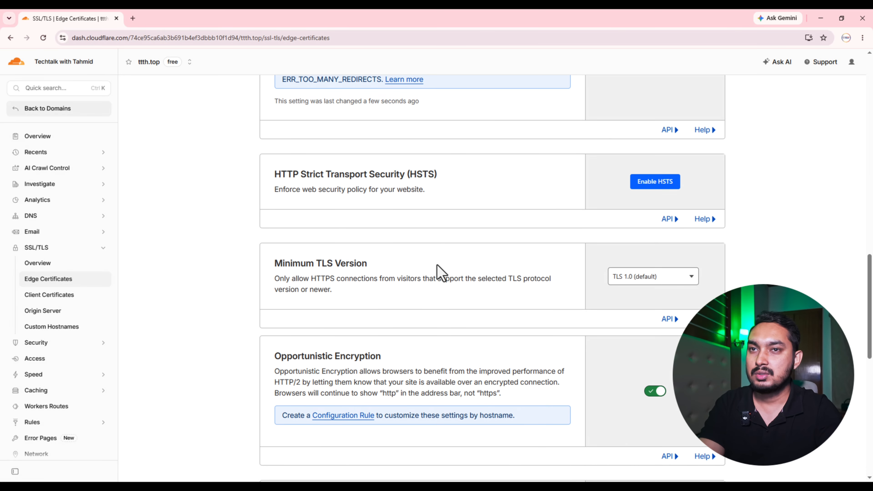
pyautogui.scroll(-8, 558, 277)
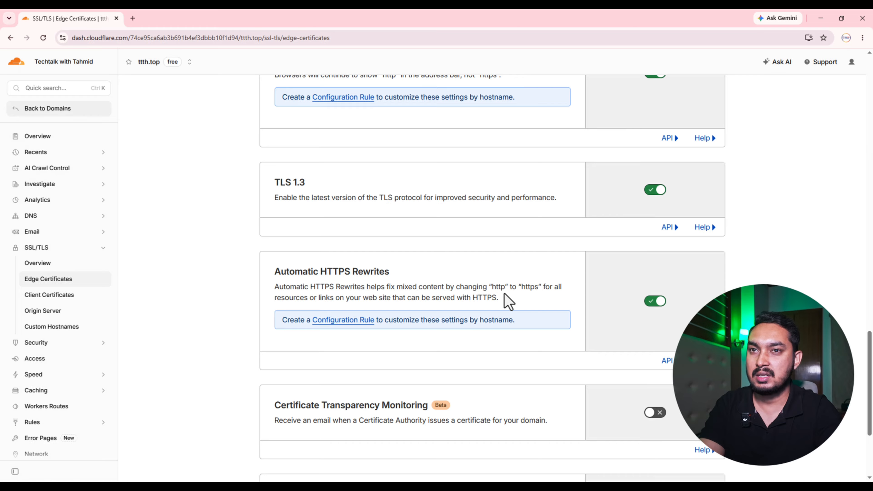
pyautogui.scroll(-4, 426, 320)
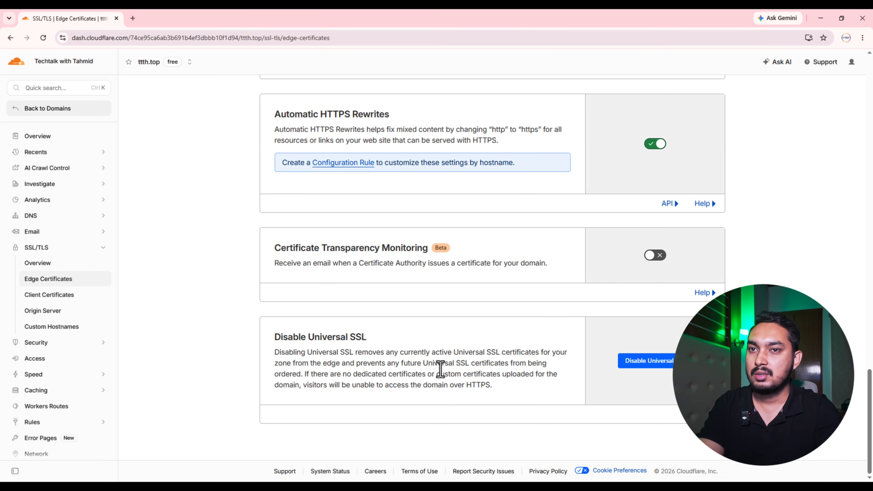
pyautogui.scroll(2, 440, 370)
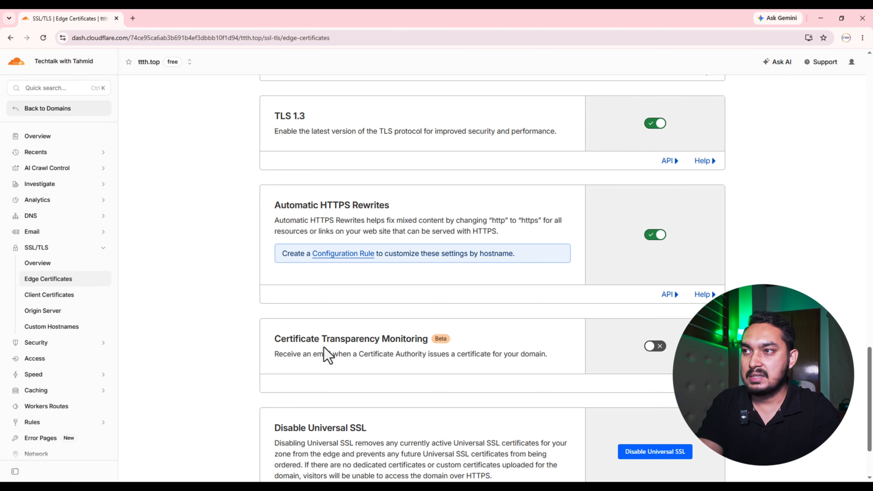
# Load ttth.top in a new browser tab to check that the website works.
pyautogui.click(133, 18)
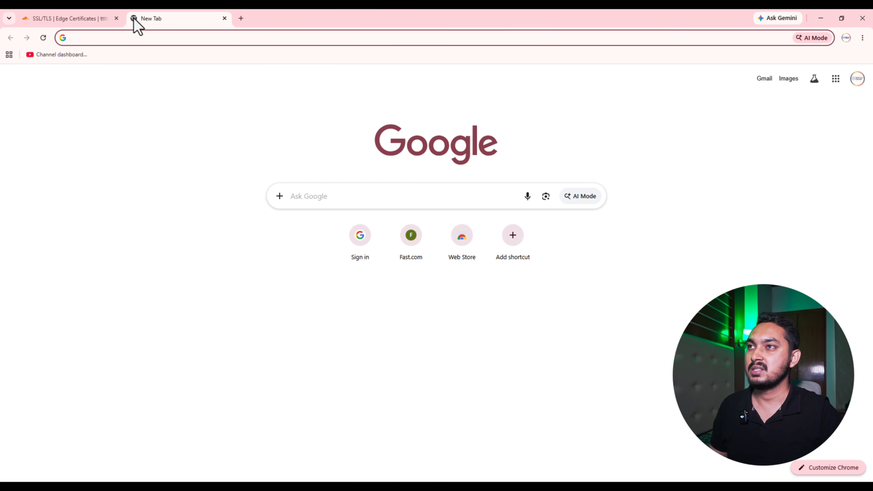
pyautogui.write('t')
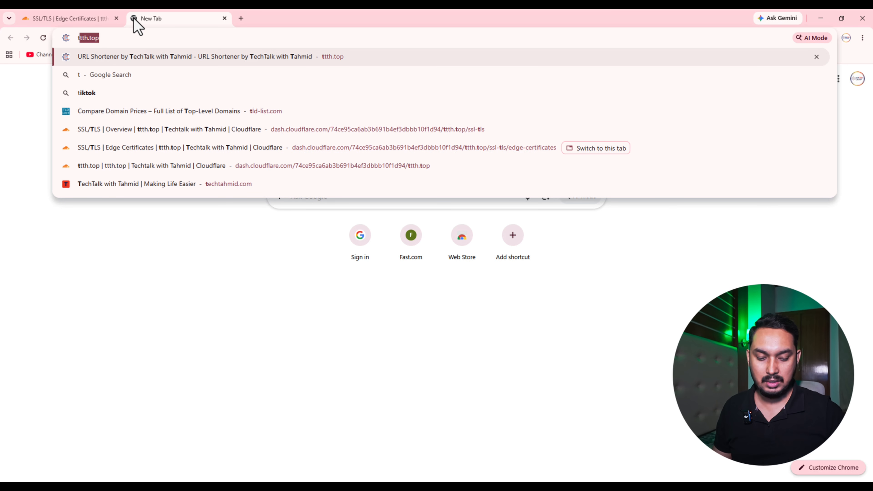
pyautogui.write('tth.top')
pyautogui.press('Return')
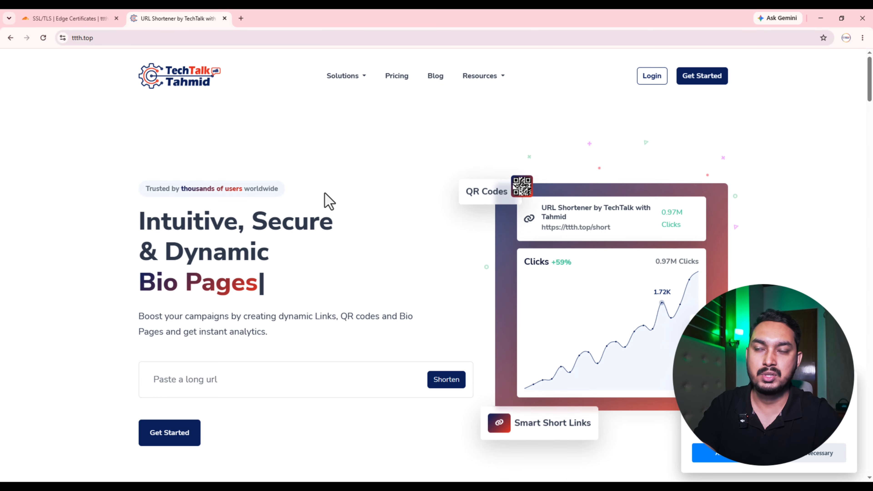
# Run the intoDNS report for the domain in a new browser tab at intodns.com/ttth.top.
pyautogui.click(240, 18)
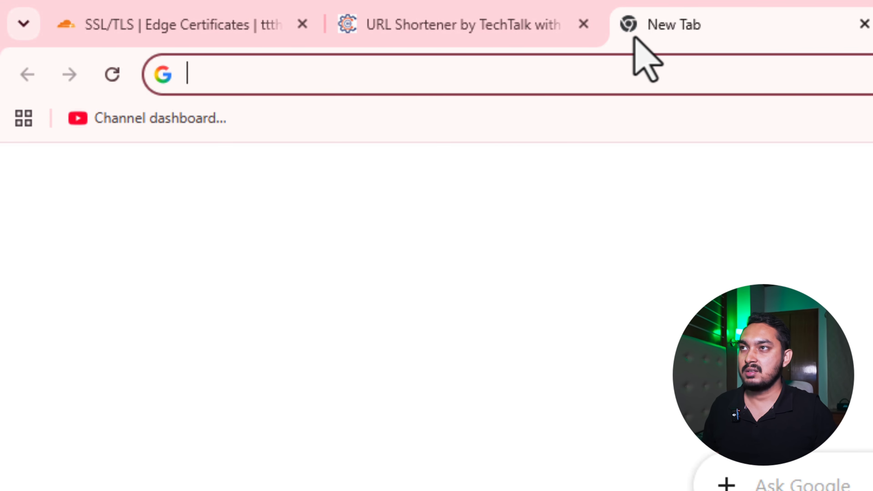
pyautogui.write('i')
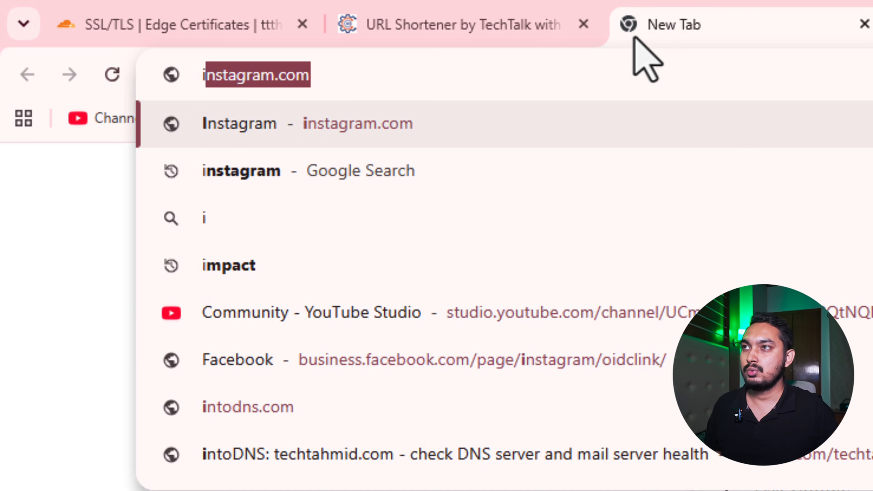
pyautogui.write('ntodn')
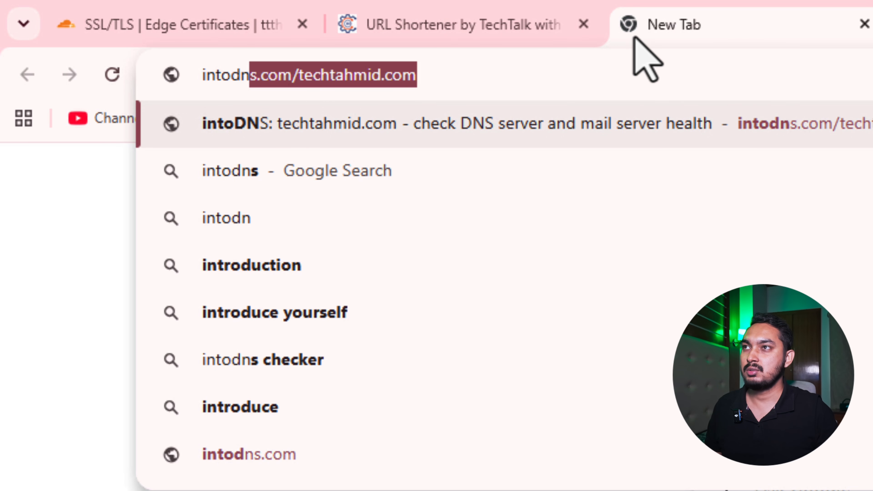
pyautogui.write('s.com/')
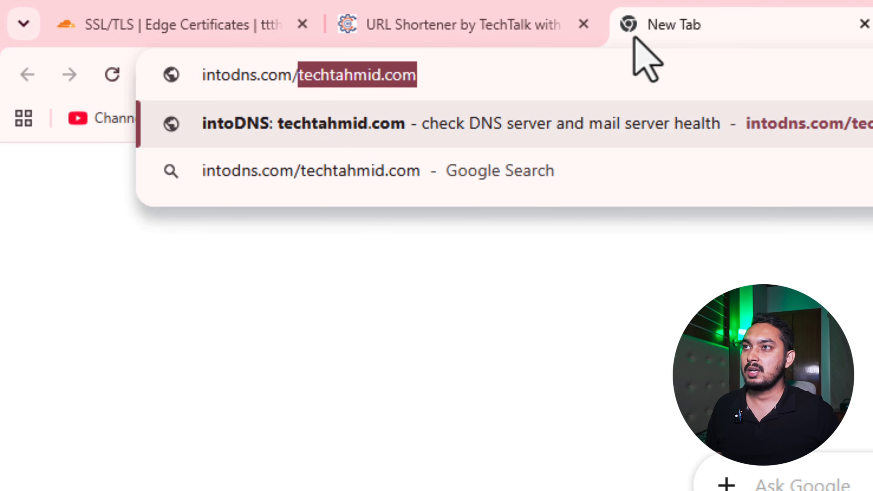
pyautogui.write('ttt')
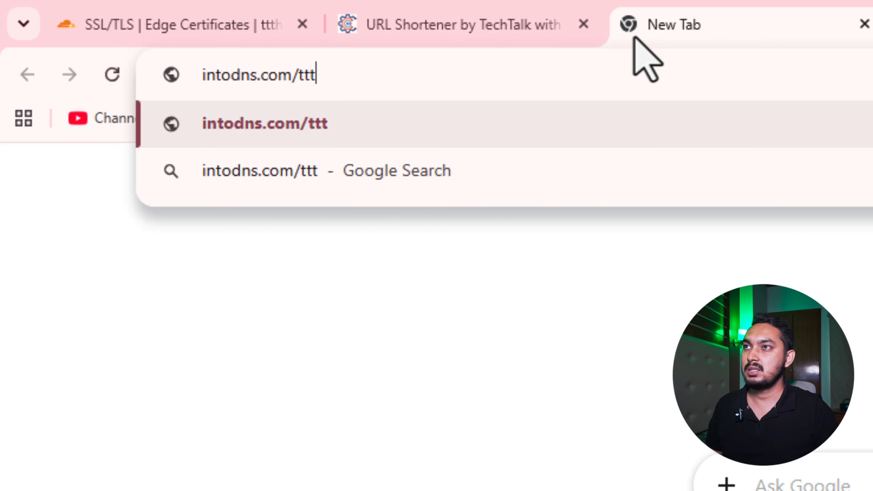
pyautogui.write('h.top')
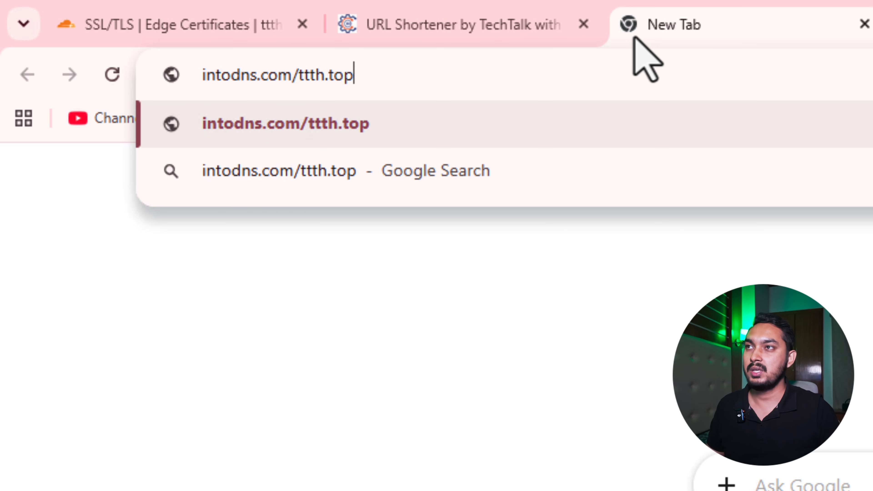
pyautogui.press('Return')
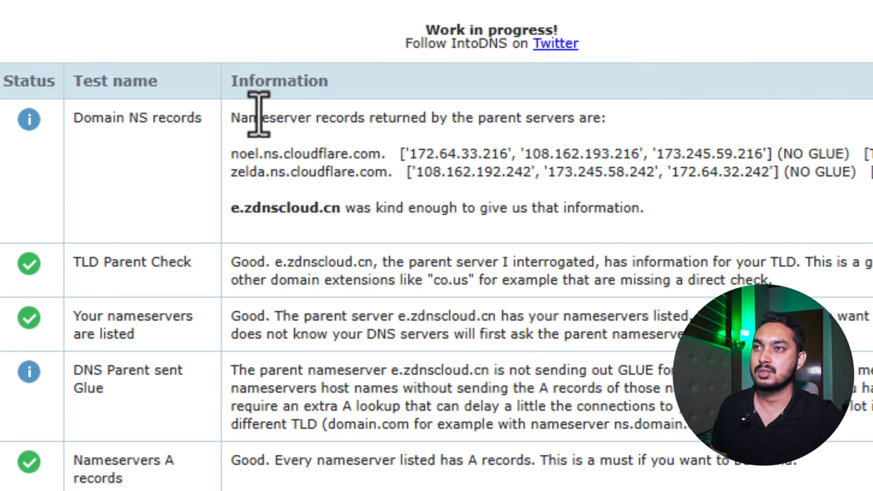
# Examine the Domain NS records in the intoDNS report to verify both nameservers of the domain.
pyautogui.moveTo(75, 119); pyautogui.dragTo(164, 122)
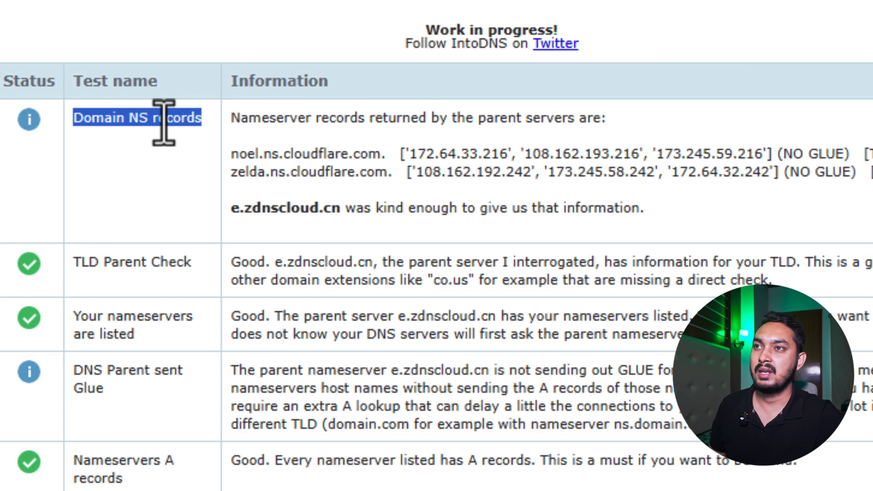
pyautogui.click(131, 117)
pyautogui.doubleClick(242, 155)
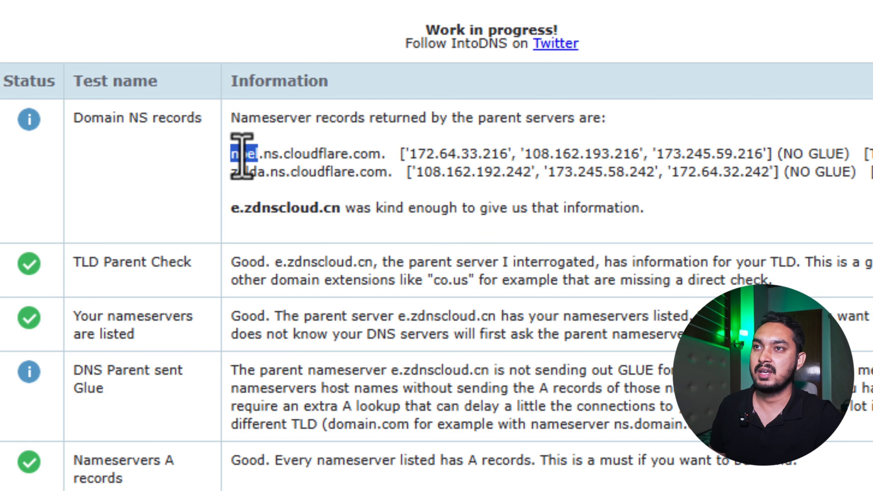
pyautogui.moveTo(241, 155); pyautogui.dragTo(381, 155)
pyautogui.moveTo(234, 173); pyautogui.dragTo(381, 193)
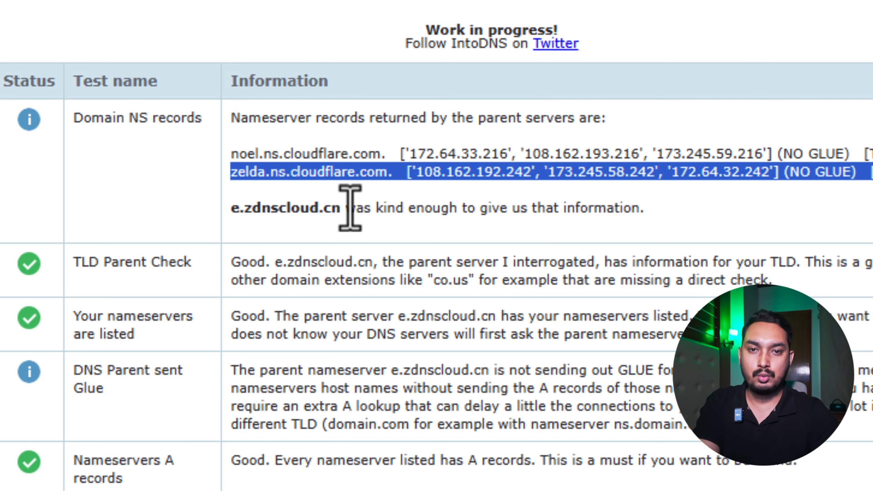